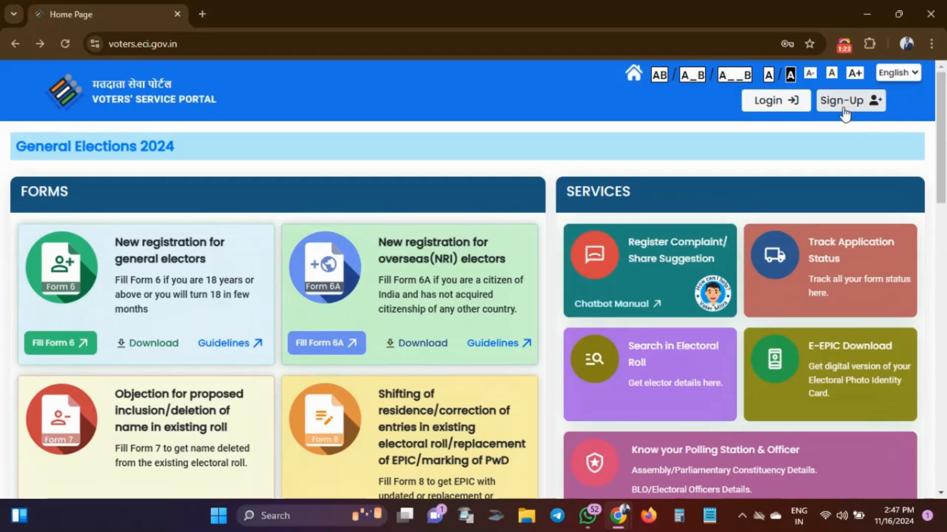
Go to the Sign-Up page for Indian Resident Electors from the portal home page
click(845, 113)
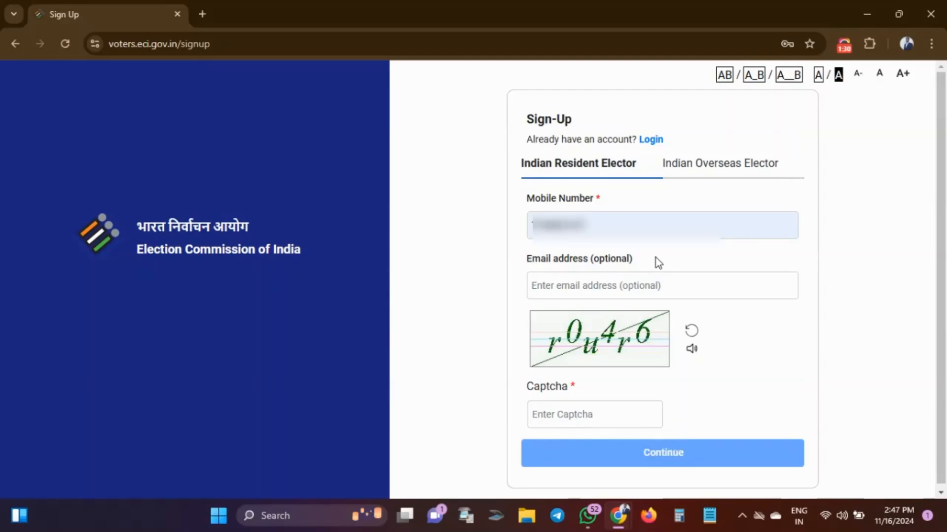
On the Login form, enter the registered mobile number, the saved password and the captcha answer
click(650, 140)
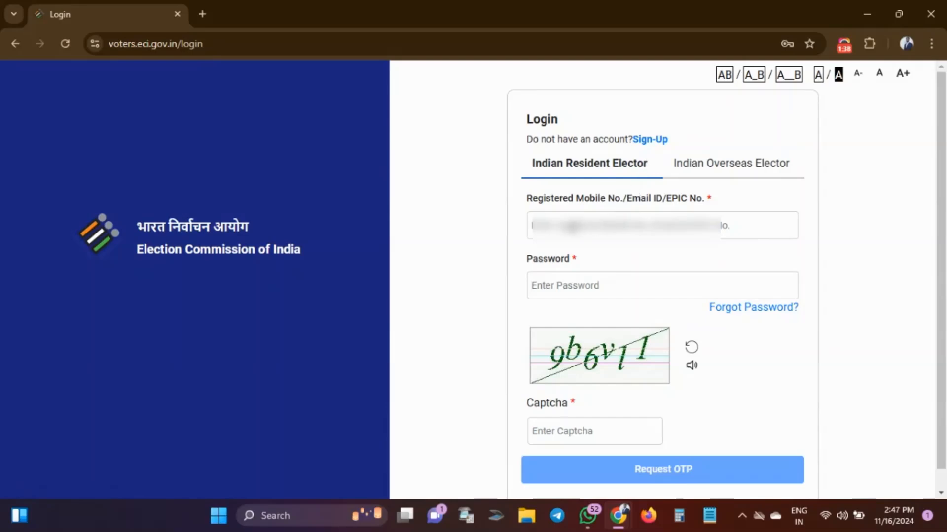
text(9876)
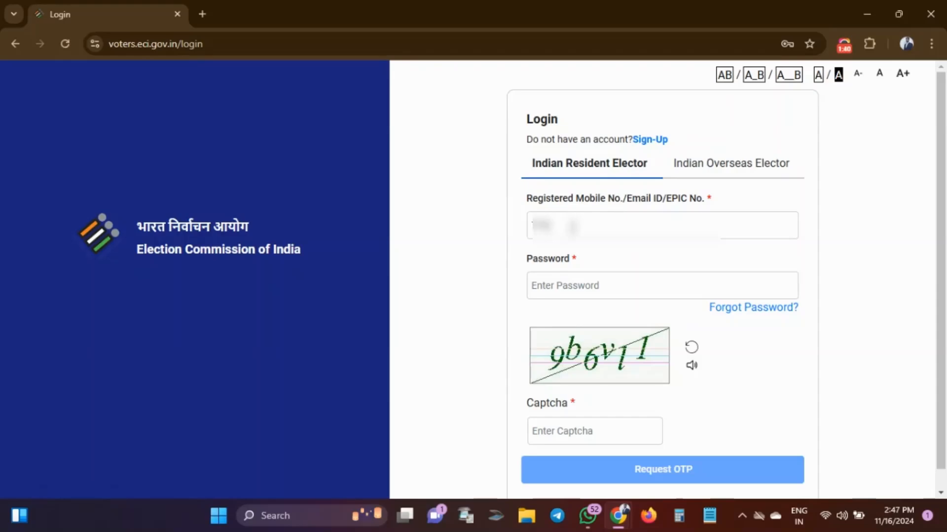
text(543210)
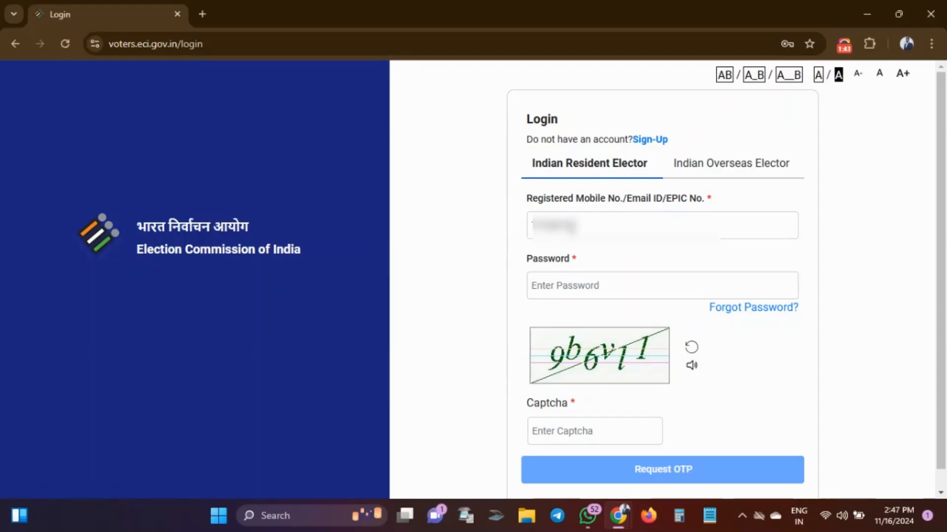
click(576, 281)
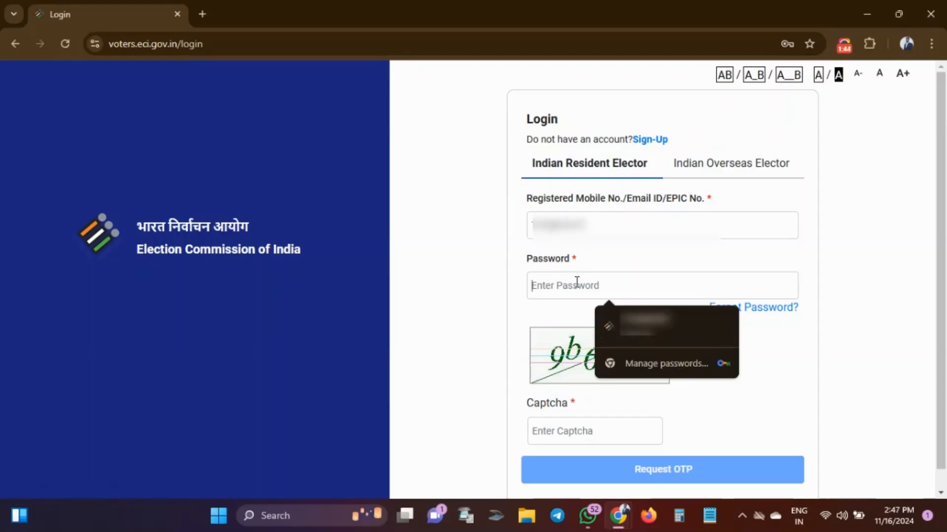
click(653, 330)
click(576, 448)
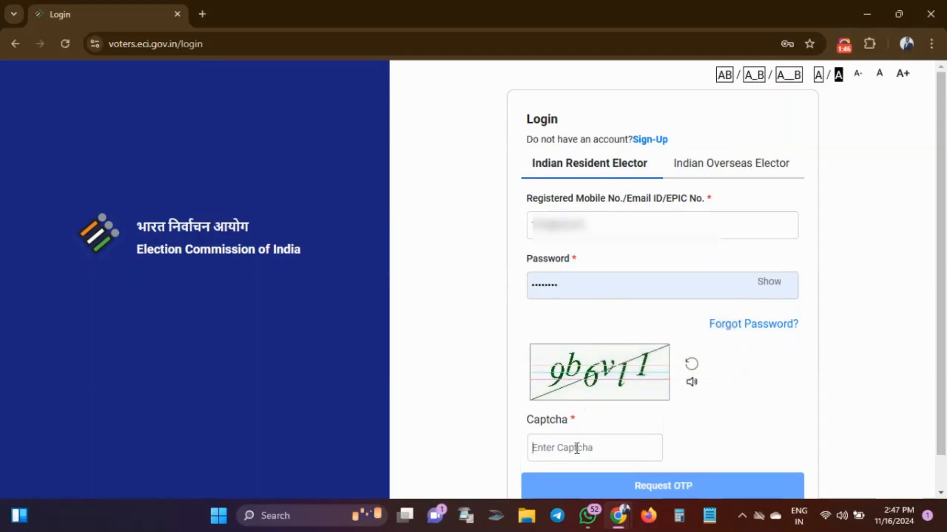
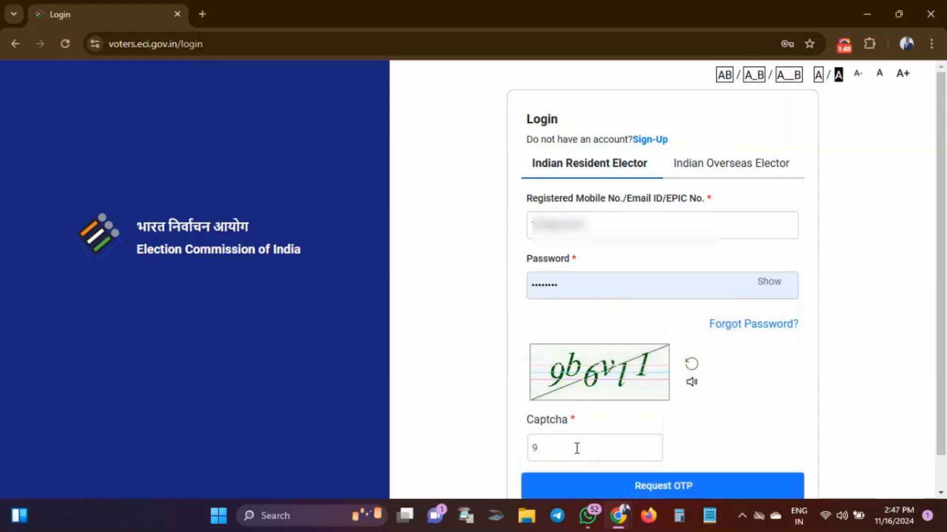
Request a login OTP, enter the received six-digit code and verify to sign in
click(643, 488)
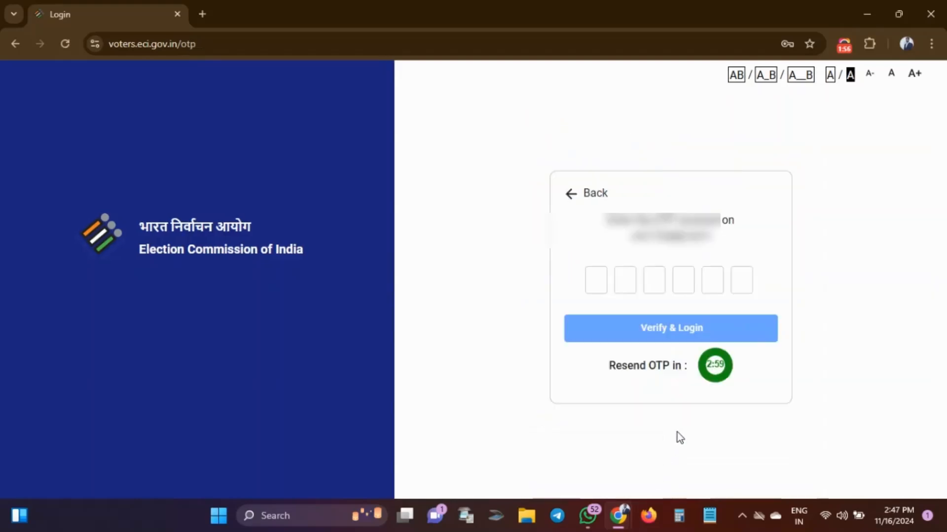
click(598, 260)
click(597, 279)
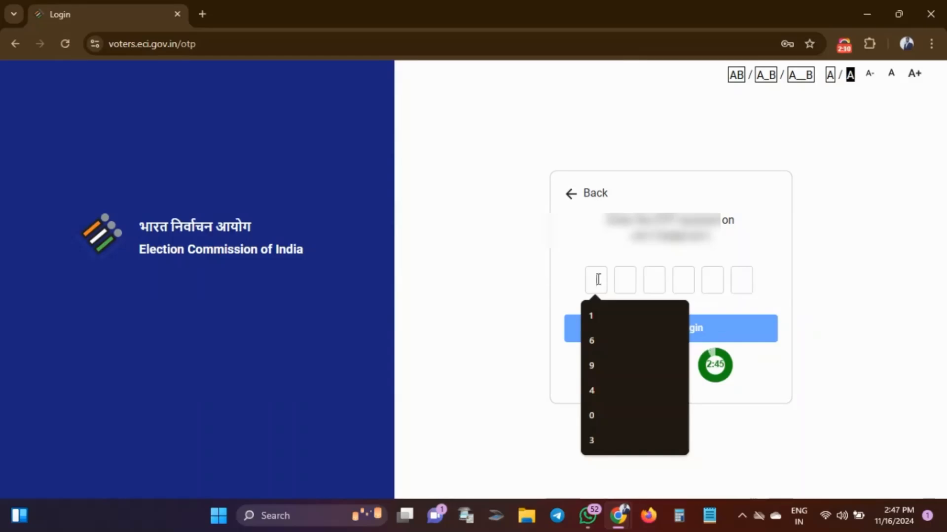
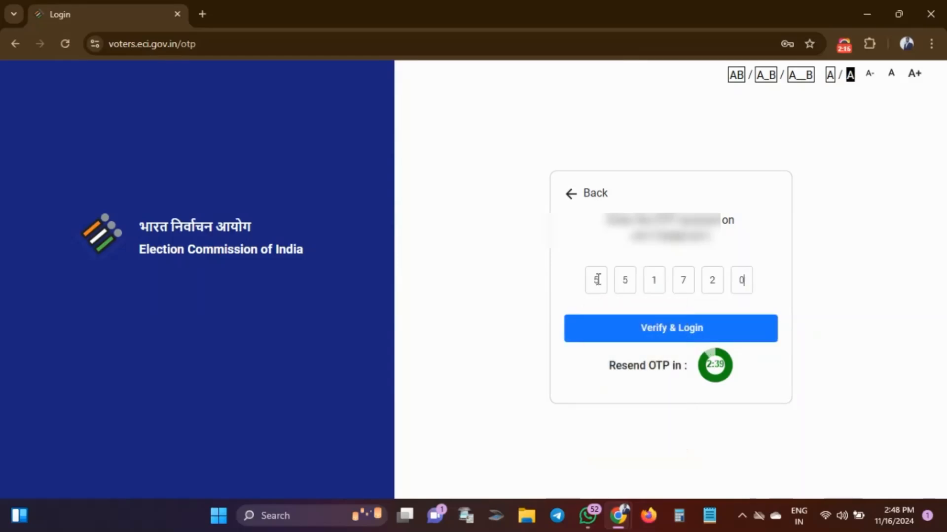
click(670, 325)
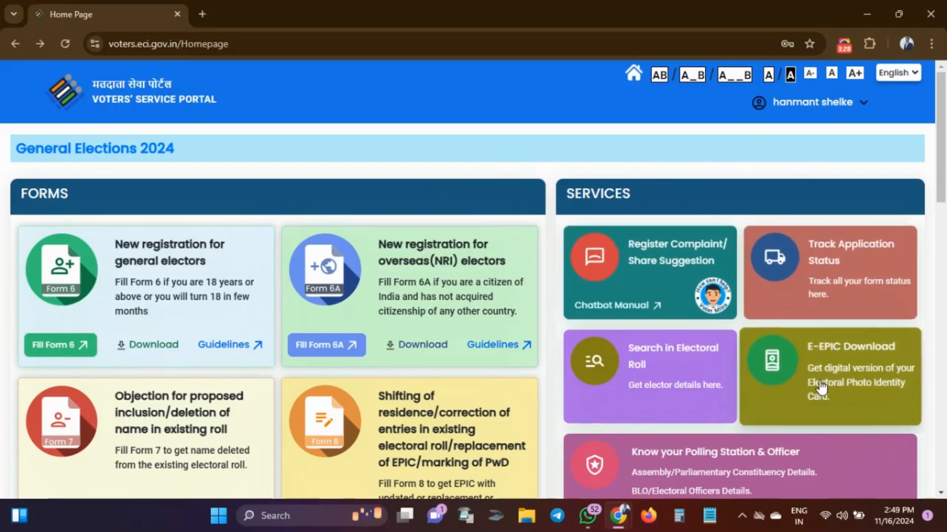
Open E-EPIC Download and fill in the suggested EPIC number
click(867, 375)
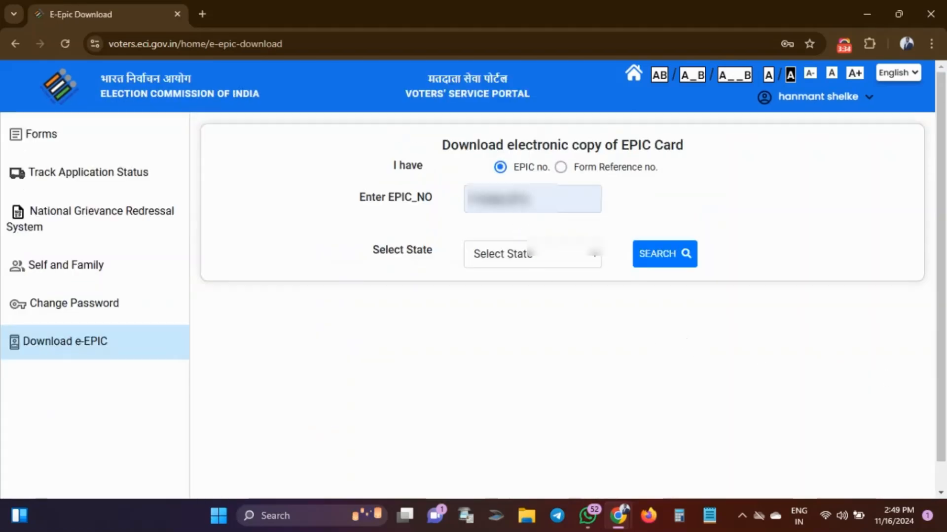
click(530, 199)
key(Escape)
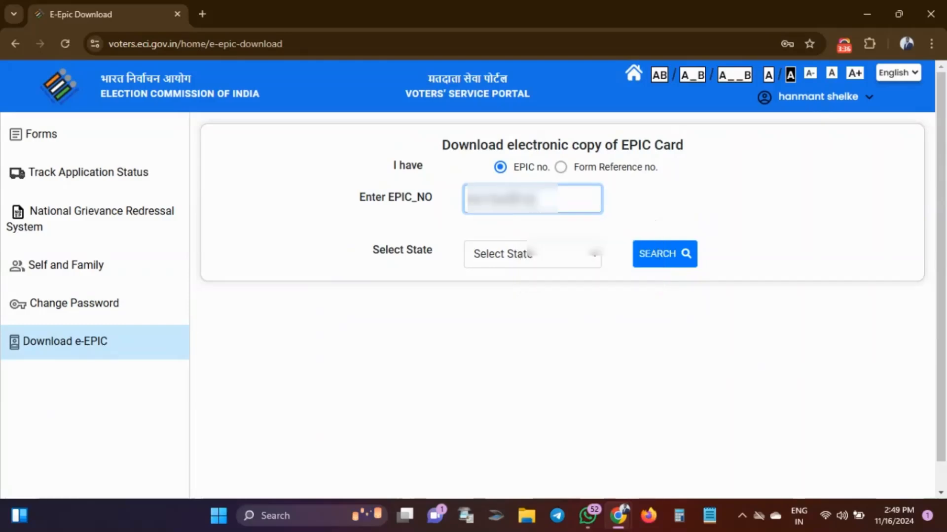
click(511, 226)
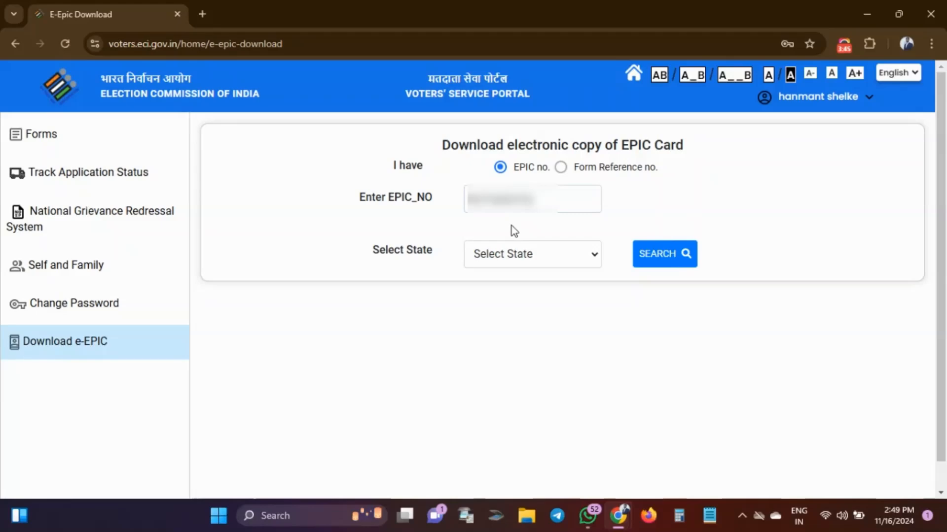
Select Maharashtra as the state and search for the EPIC record
click(519, 253)
scroll(540, 133, down, 10)
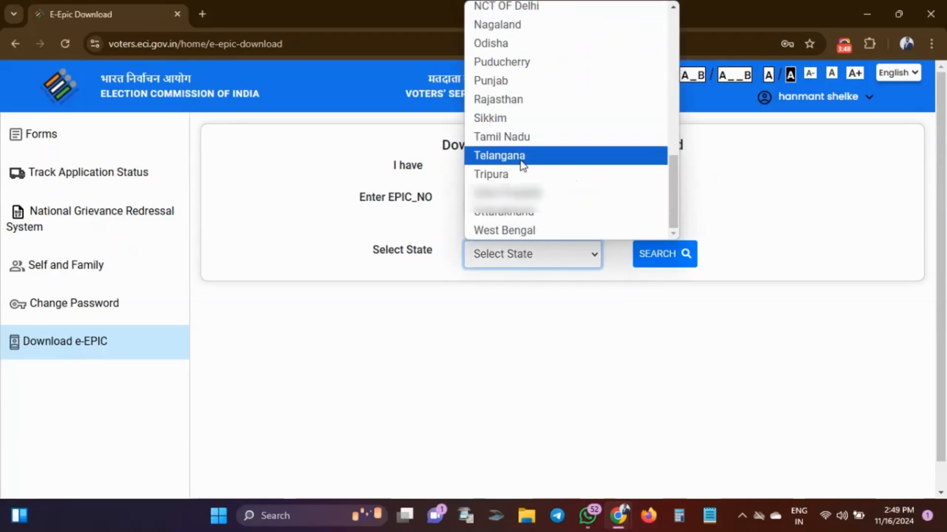
scroll(523, 148, up, 3)
click(520, 68)
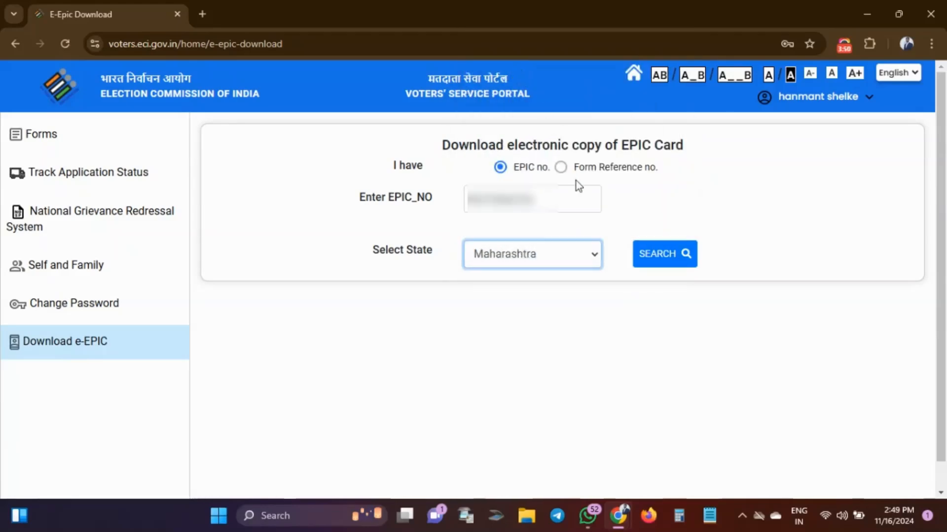
click(640, 222)
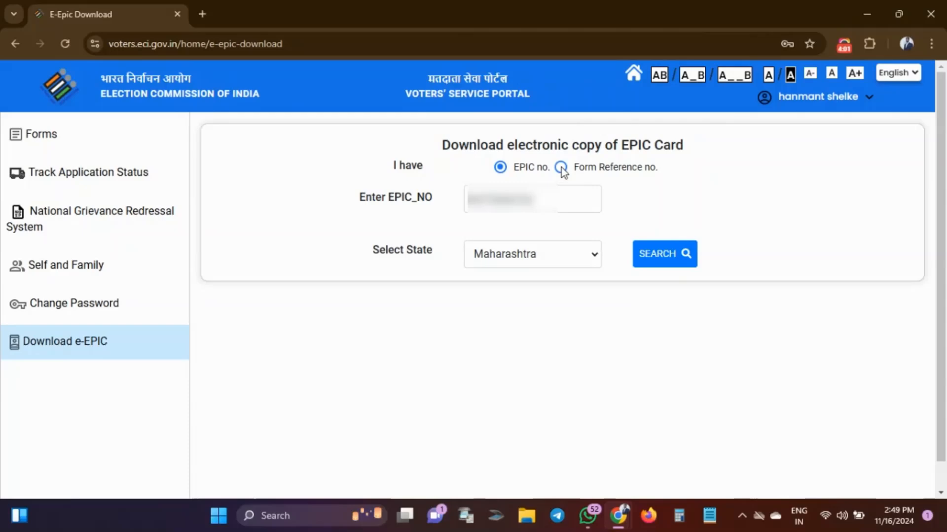
click(658, 260)
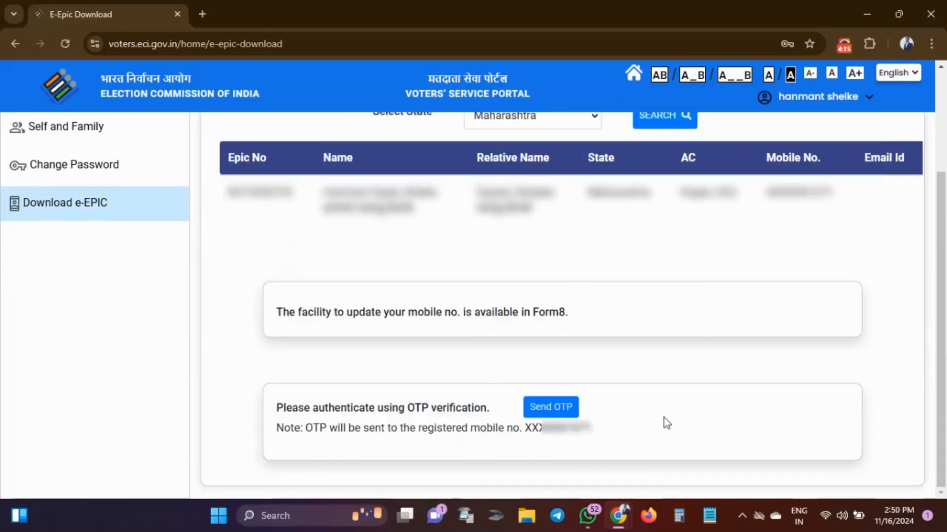
Send an OTP to the registered mobile, paste and verify it, then download the e-EPIC
click(548, 408)
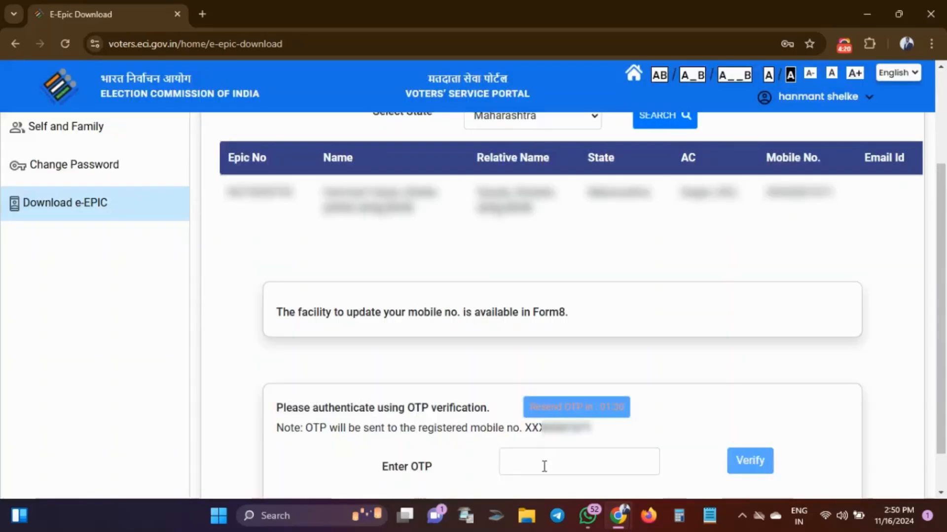
click(549, 466)
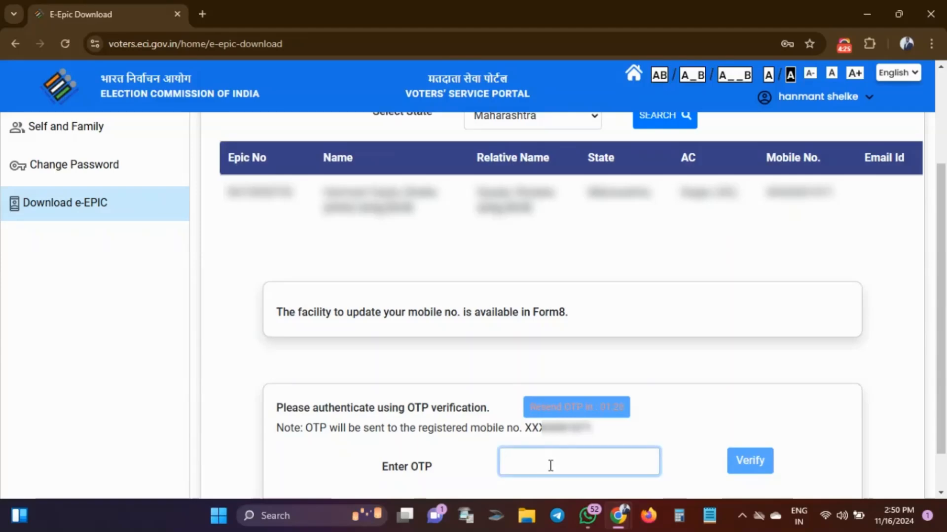
key(ctrl+v)
click(763, 468)
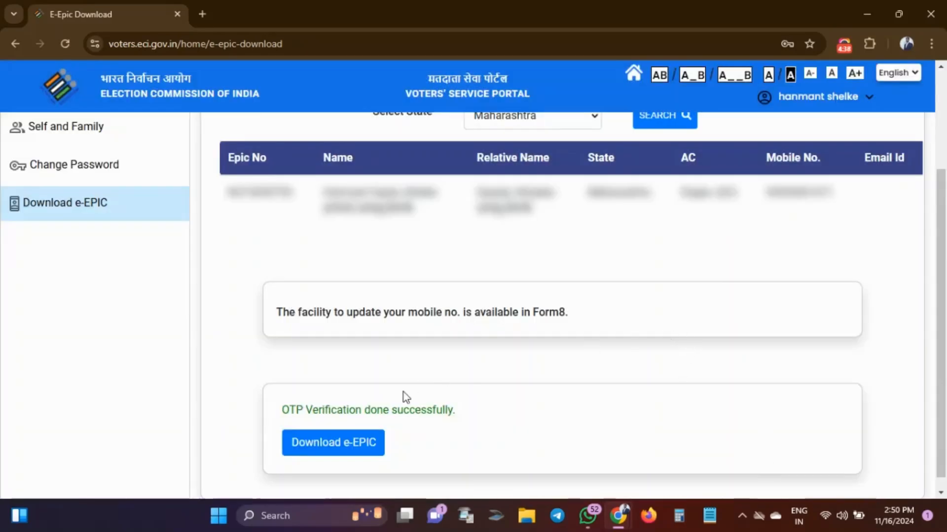
click(353, 446)
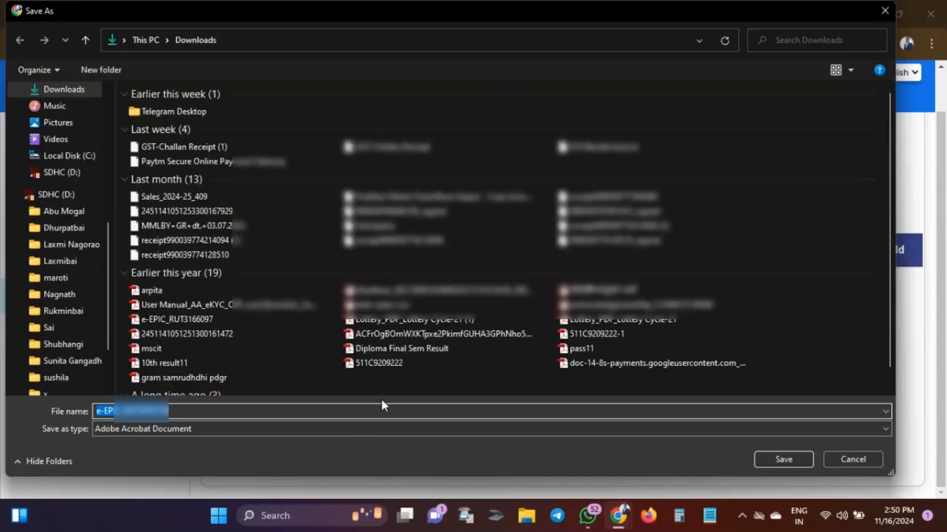
Save the e-EPIC PDF to Downloads and open it in the browser
click(777, 460)
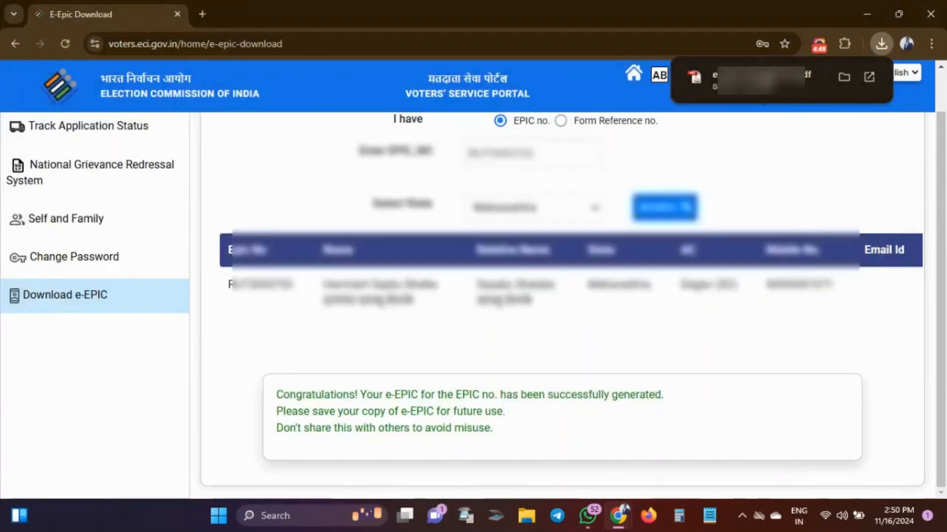
click(763, 80)
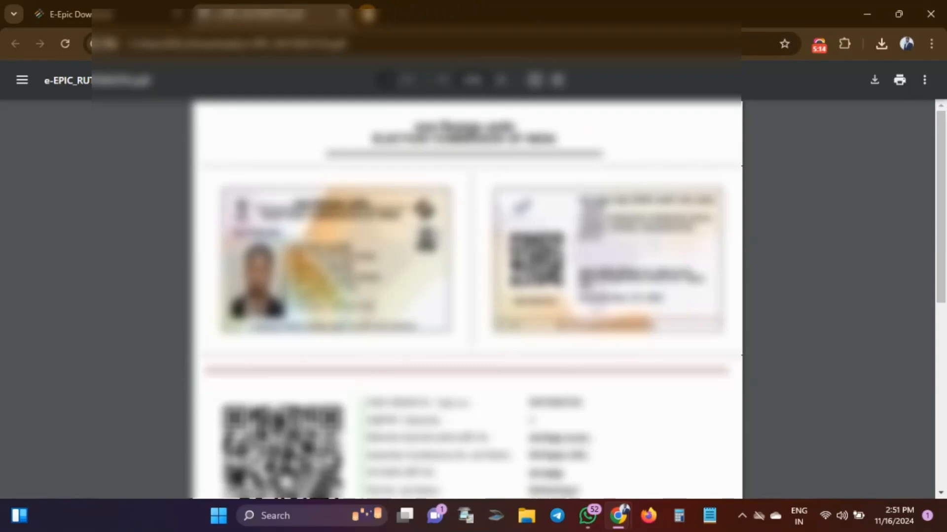
Search 'nvsp app' in a new tab and open the Voter Helpline page on Google Play
click(367, 14)
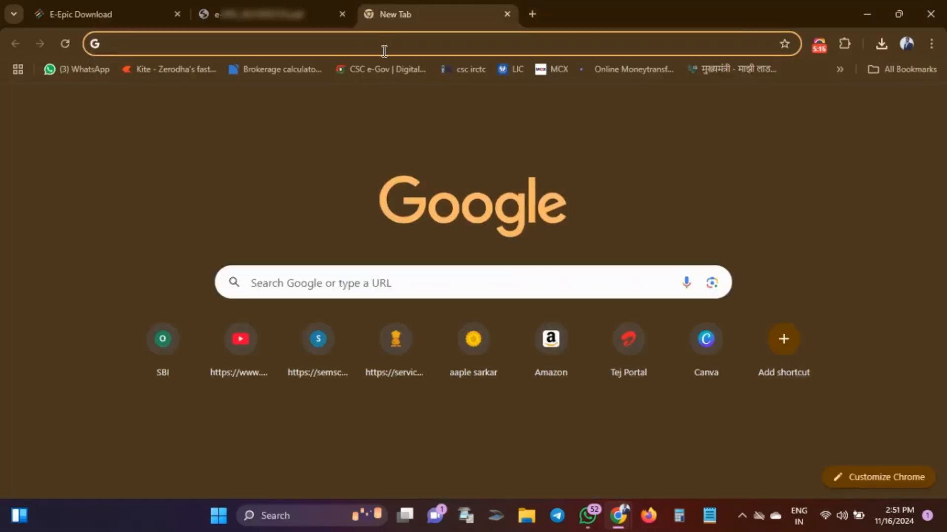
text(nvsp ap)
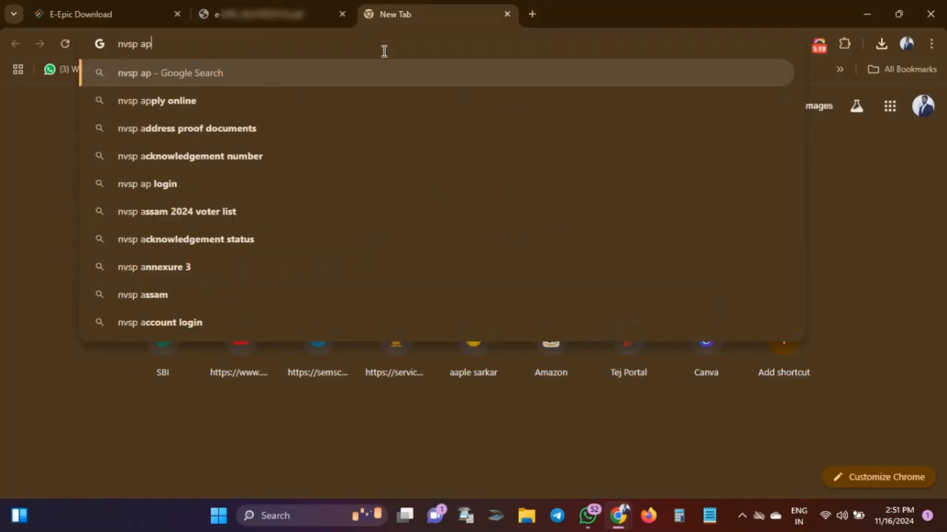
text(p)
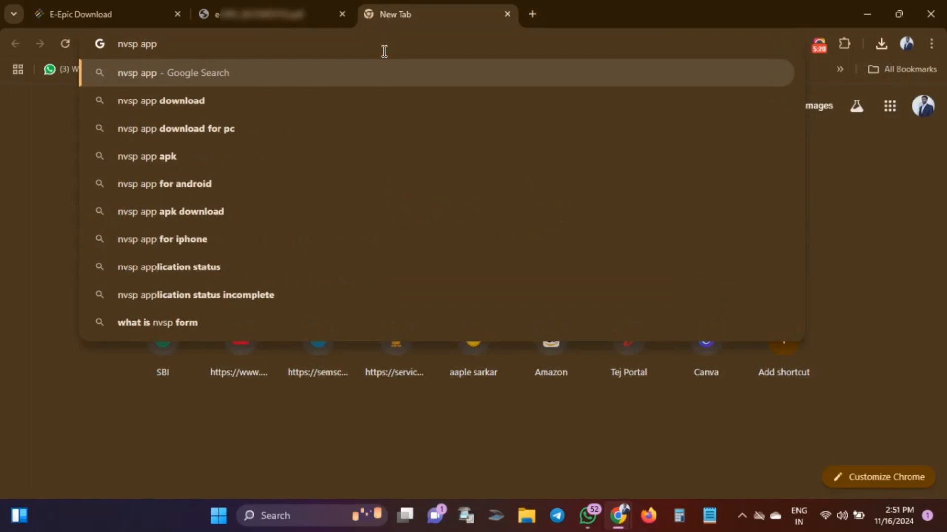
key(Return)
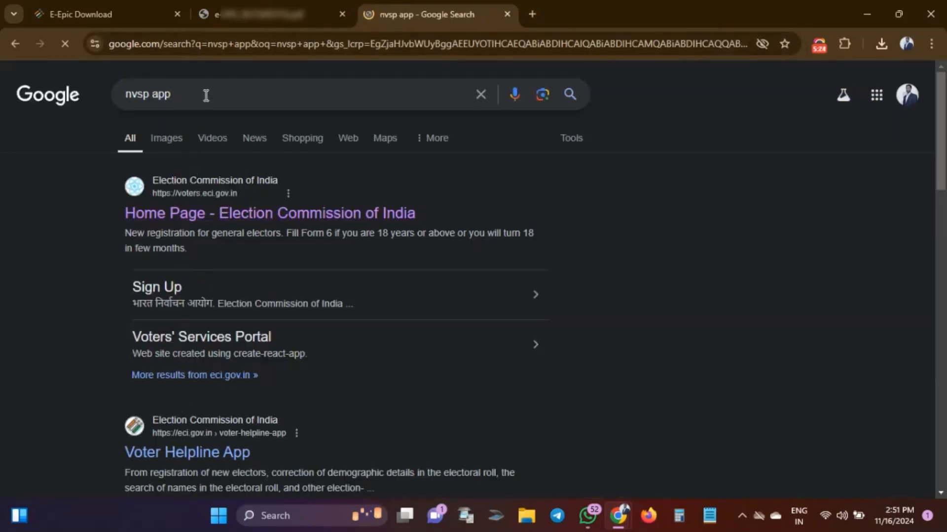
scroll(185, 264, down, 4)
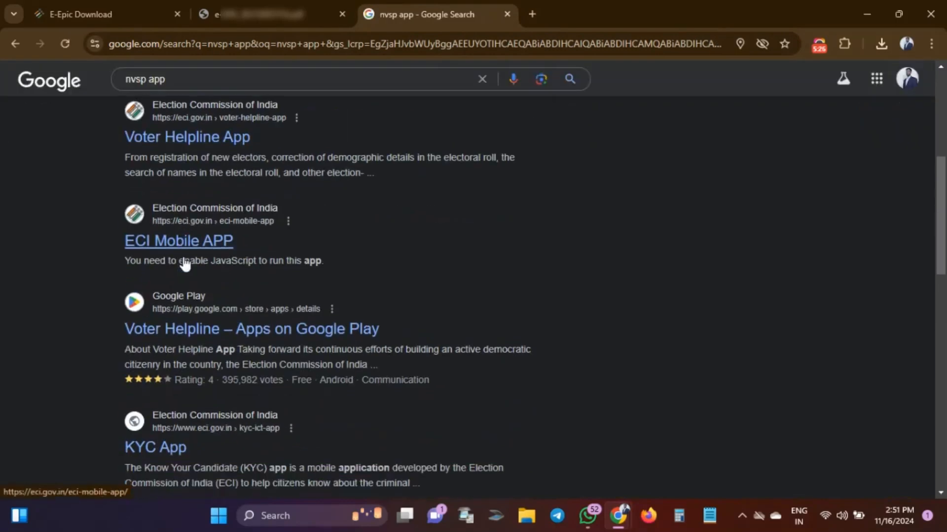
click(153, 230)
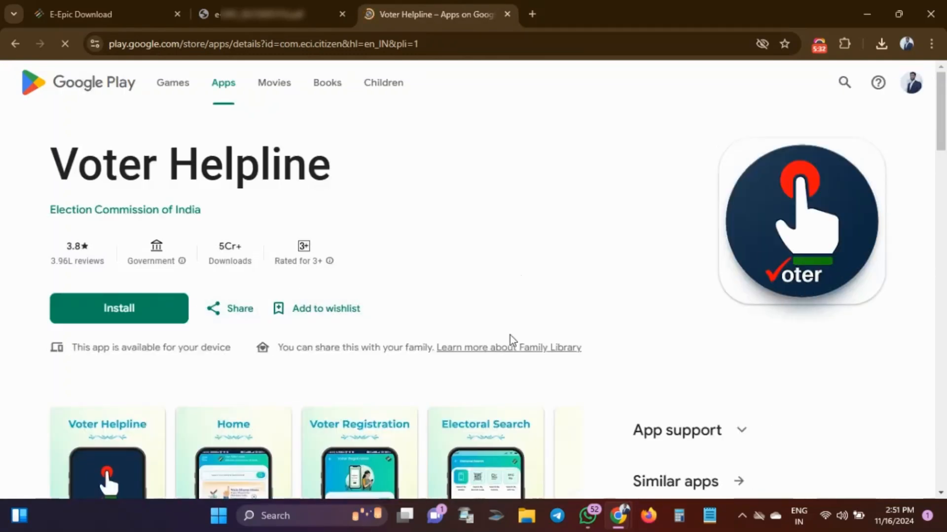
scroll(510, 338, down, 5)
click(260, 277)
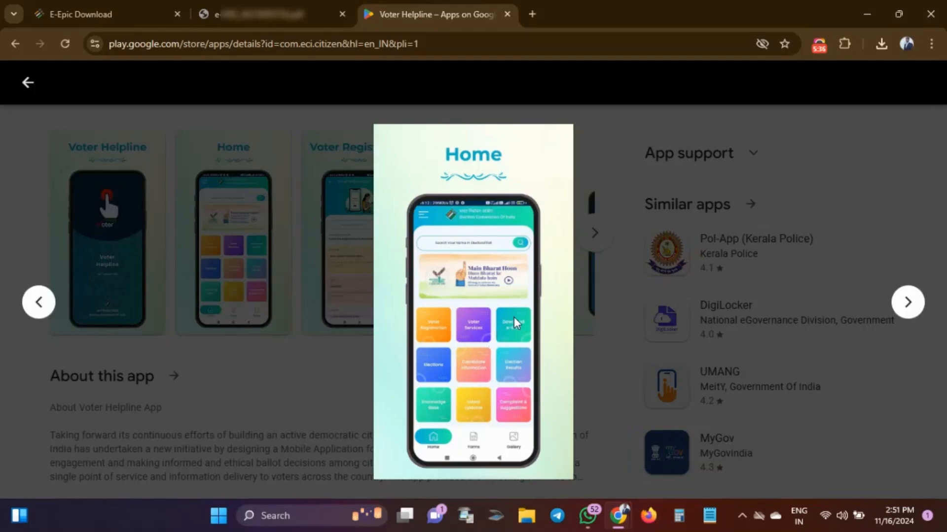
key(Right)
key(Right)
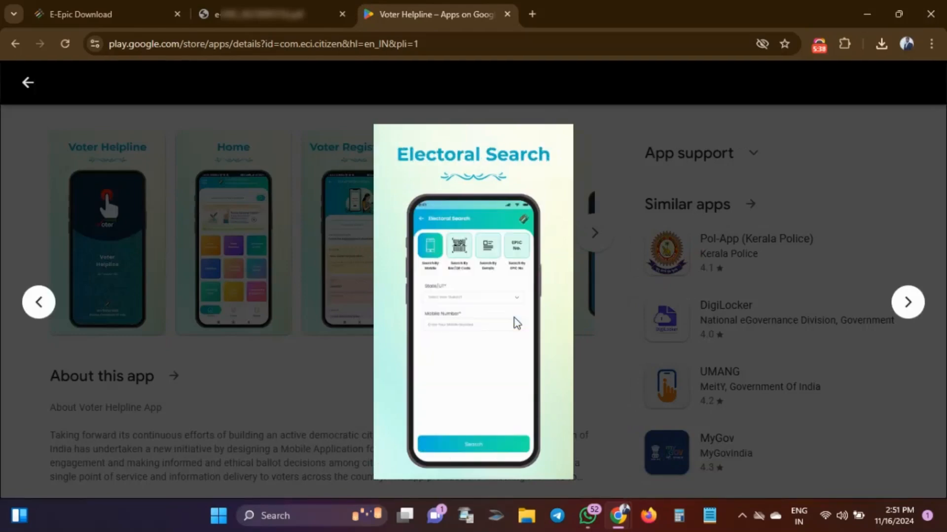
key(Right)
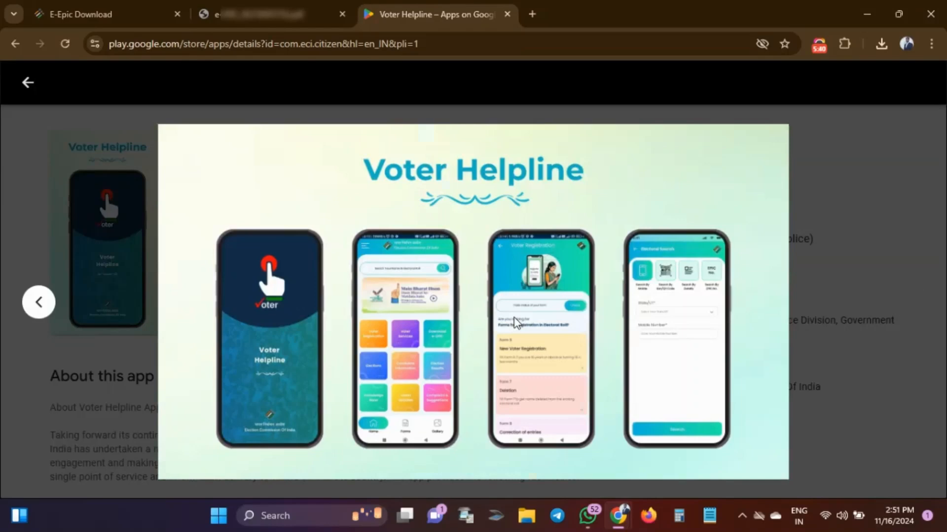
key(Escape)
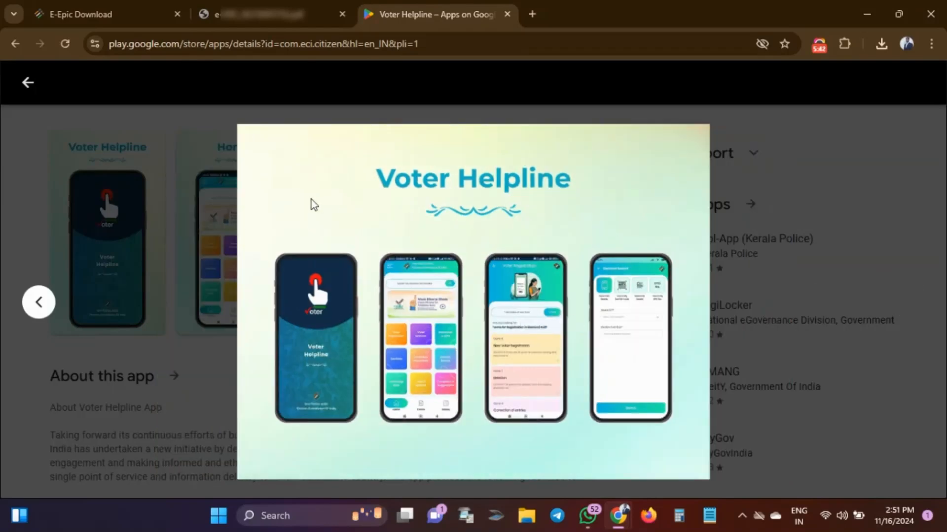
click(28, 82)
scroll(329, 183, up, 5)
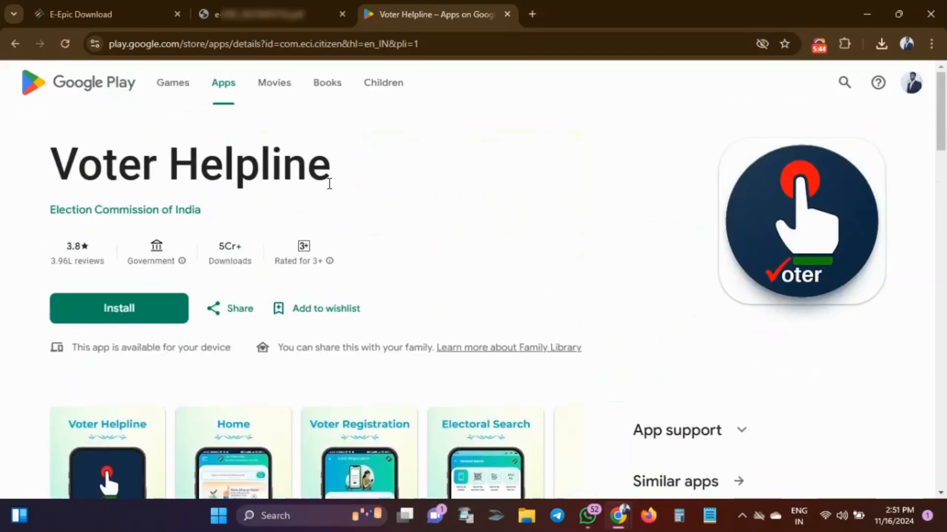